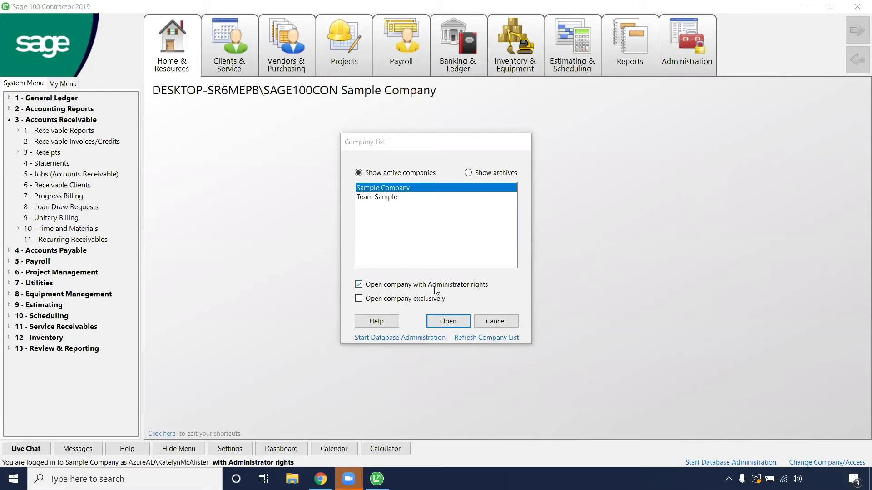
# Open Sample Company as administrator and launch 3-6 Receivable Clients under Accounts Receivable.
pyautogui.click(447, 322)
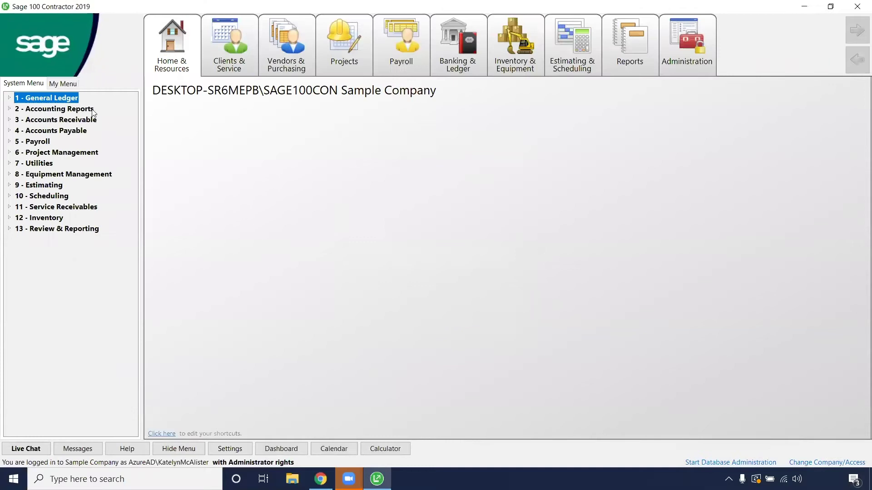
pyautogui.click(86, 120)
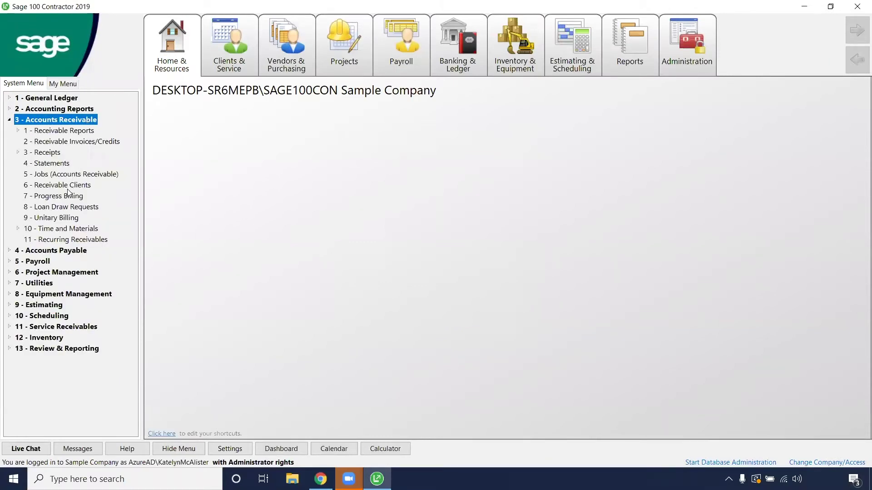
pyautogui.click(43, 185)
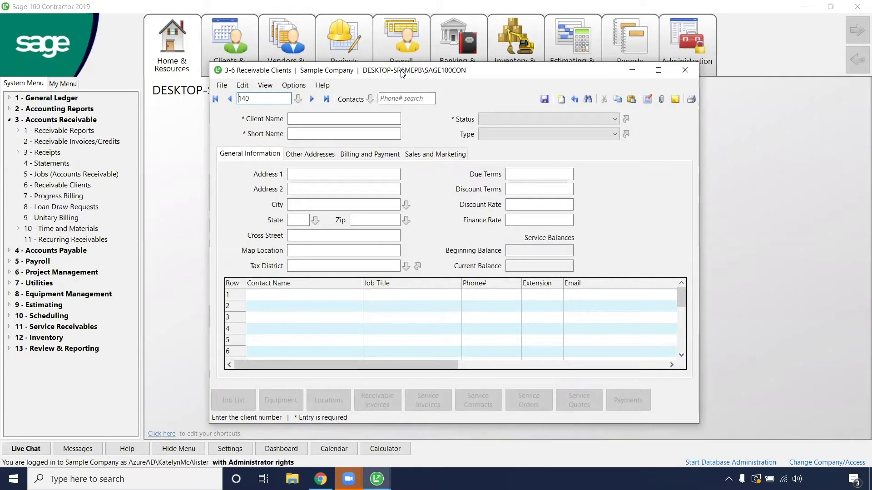
# Reposition the Receivable Clients window and look up existing clients 124–139 for new client 140.
pyautogui.moveTo(402, 73); pyautogui.dragTo(415, 62)
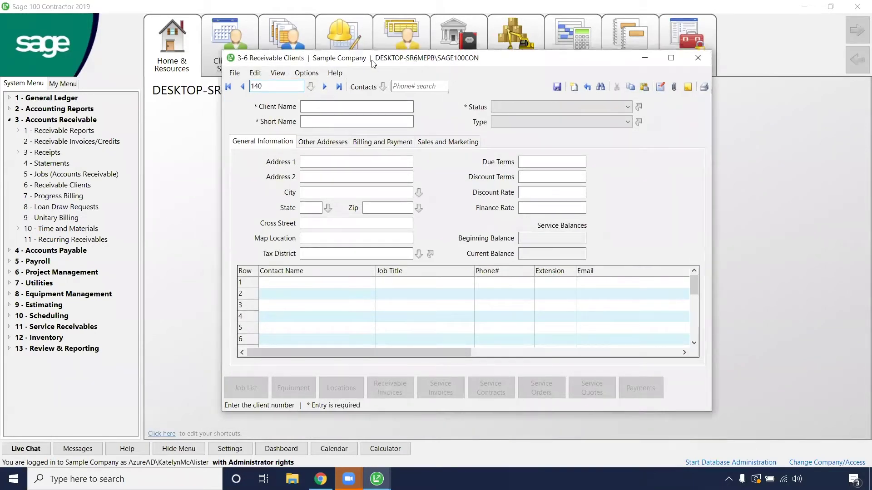
pyautogui.click(288, 91)
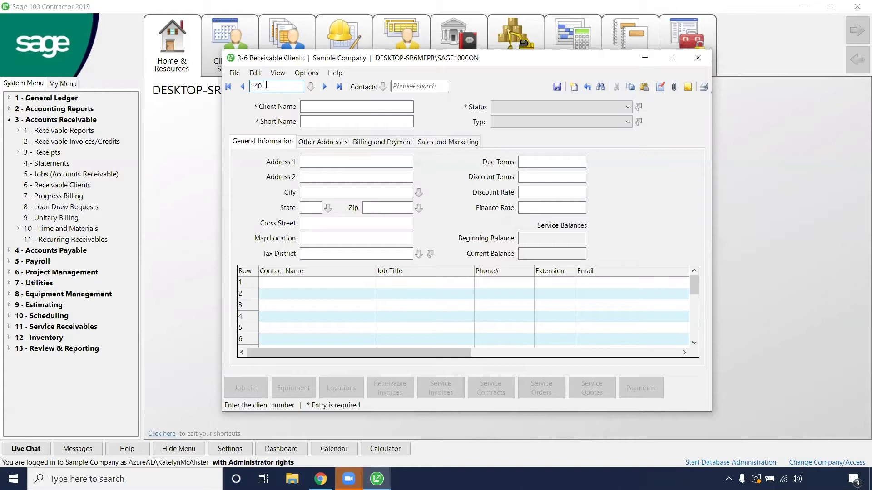
pyautogui.click(313, 86)
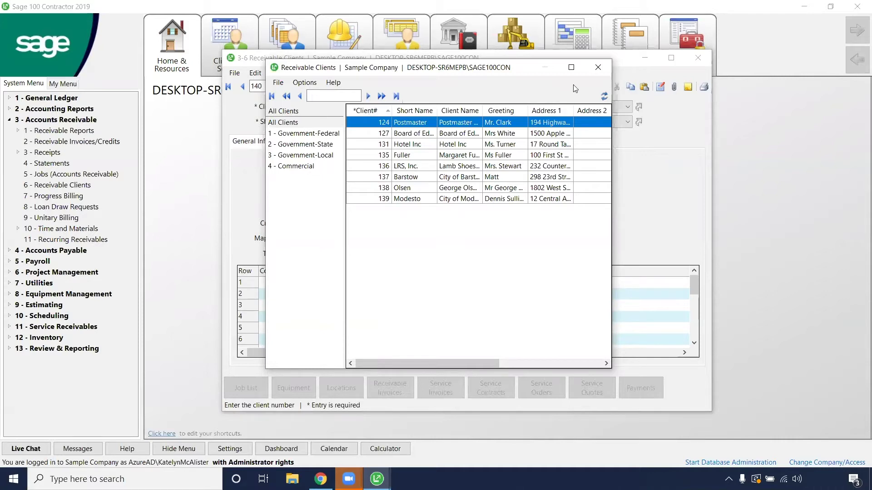
# Enter 'Test' as both the Client Name and Short Name of client 140.
pyautogui.click(597, 69)
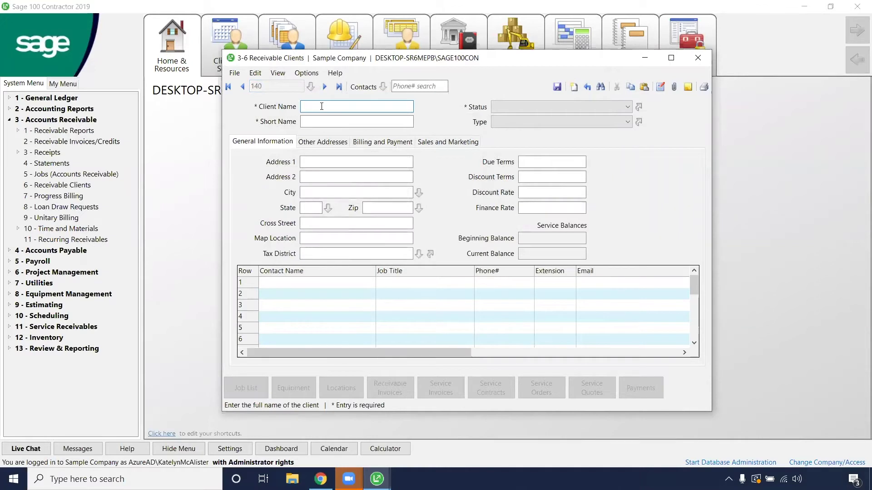
pyautogui.write('Banger')
pyautogui.write('t,')
pyautogui.press('BackSpace')
pyautogui.press('BackSpace')
pyautogui.press('BackSpace')
pyautogui.write('Test')
pyautogui.press('Tab')
pyautogui.write('T')
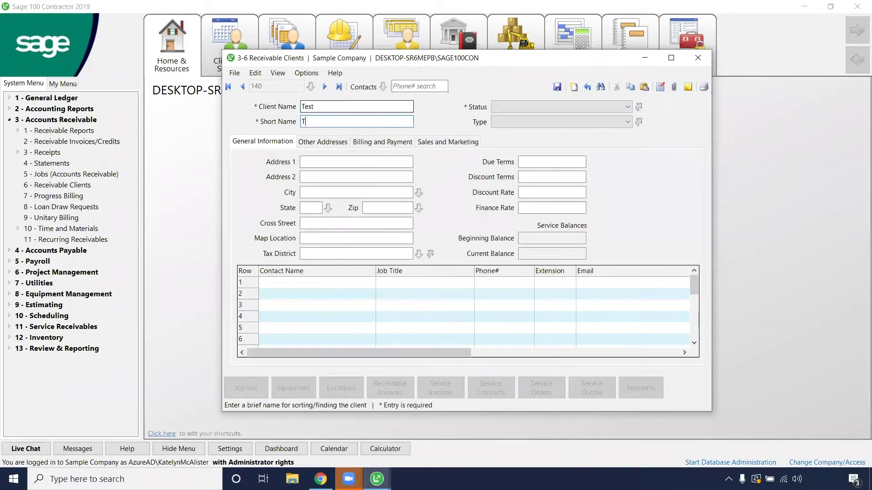
pyautogui.write('est')
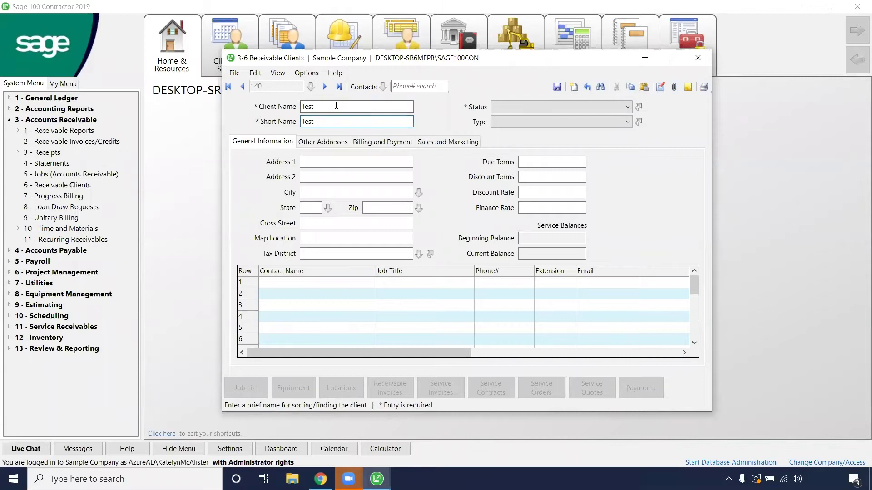
pyautogui.click(336, 106)
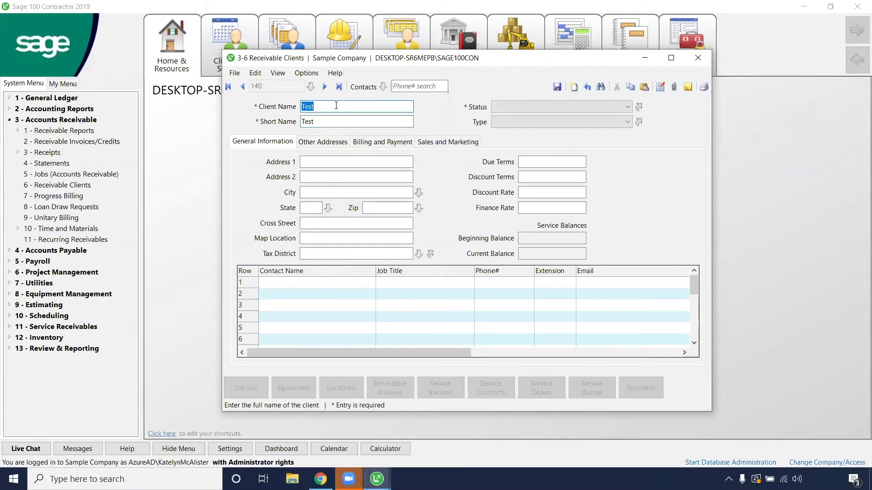
pyautogui.click(330, 117)
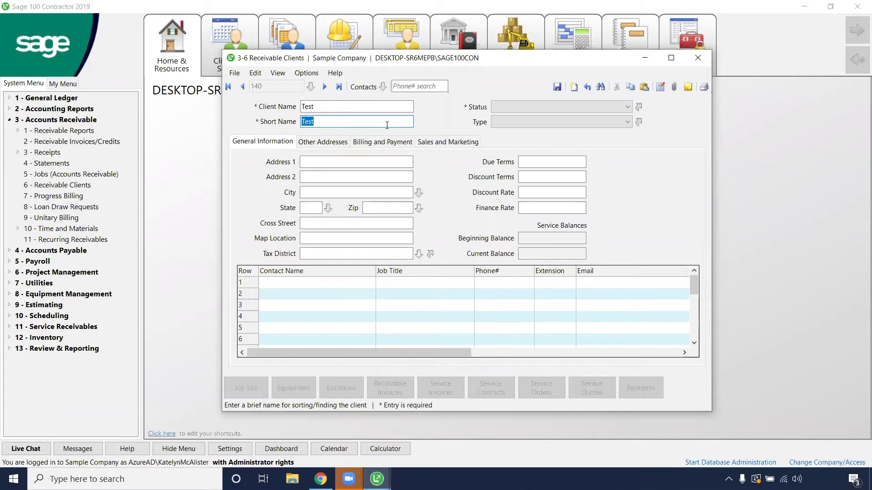
pyautogui.click(353, 122)
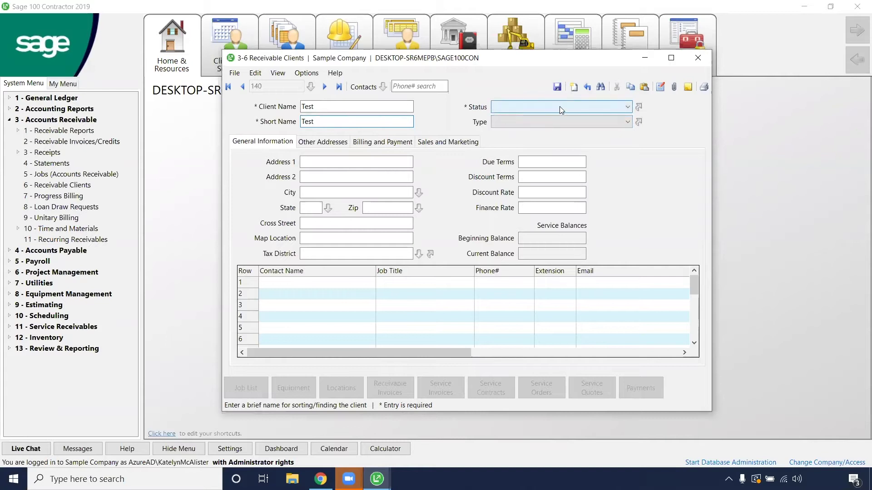
# Review the available client status choices, leaving the status unchanged.
pyautogui.click(628, 109)
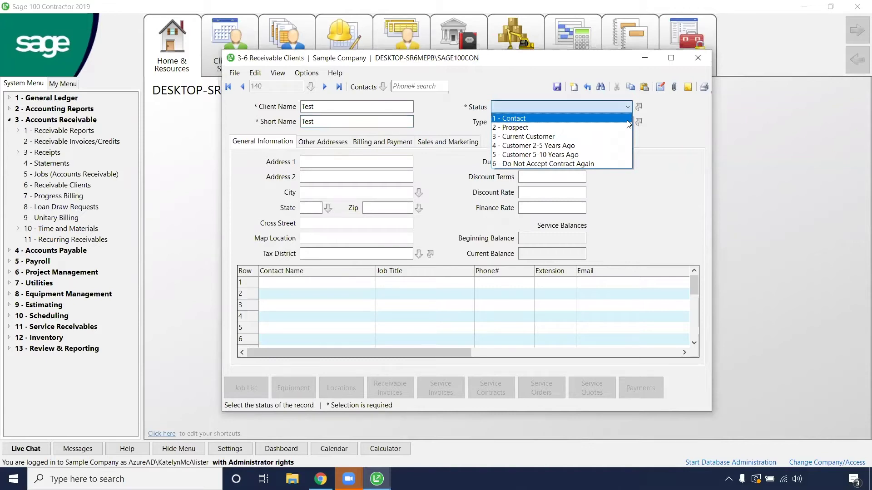
pyautogui.click(626, 119)
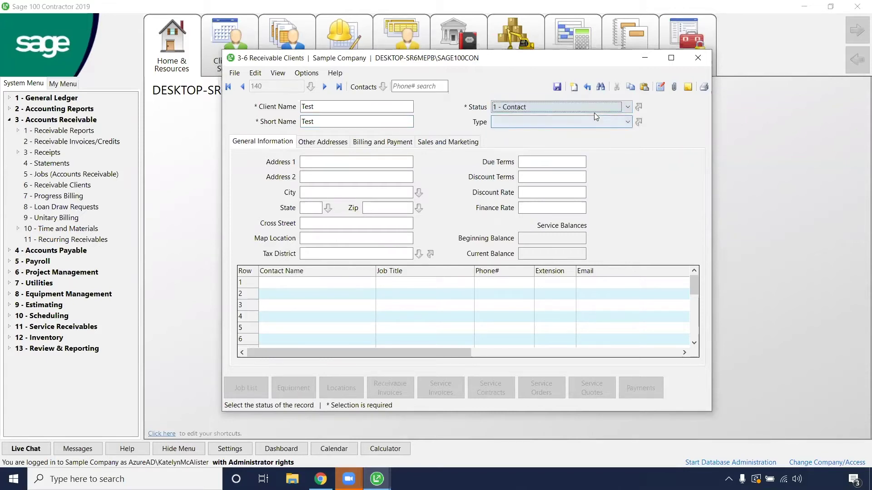
pyautogui.click(592, 107)
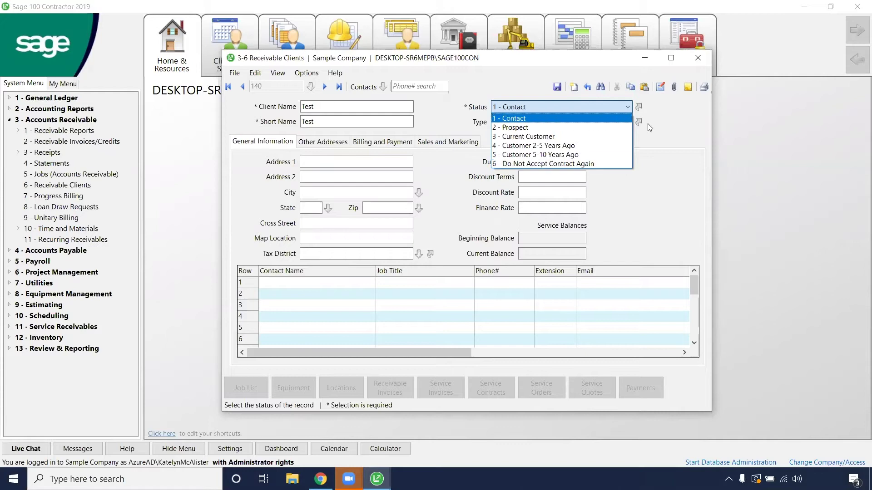
pyautogui.click(660, 125)
# Rename client status 1 from Contact to Test and assign it to client 140.
pyautogui.click(638, 107)
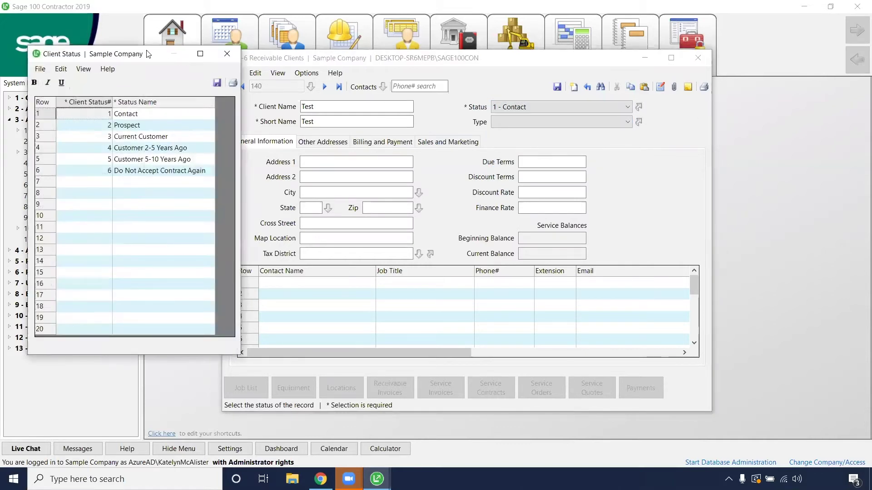
pyautogui.moveTo(146, 51); pyautogui.dragTo(227, 54)
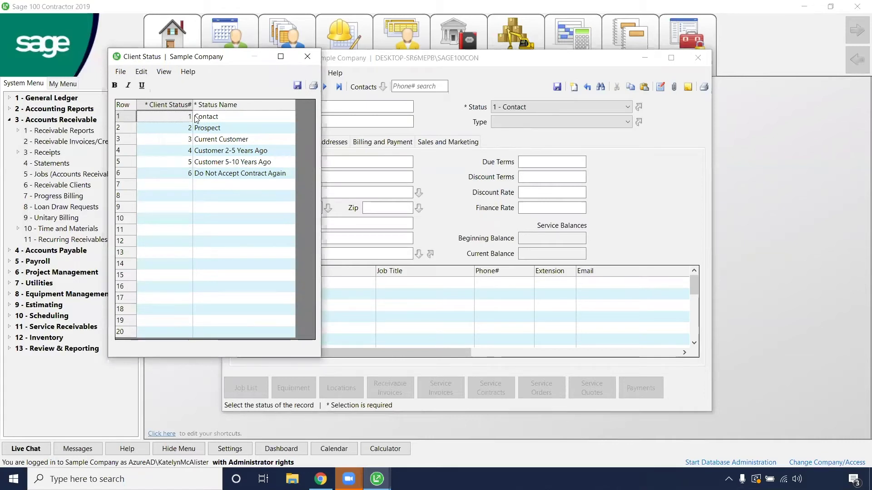
pyautogui.click(198, 117)
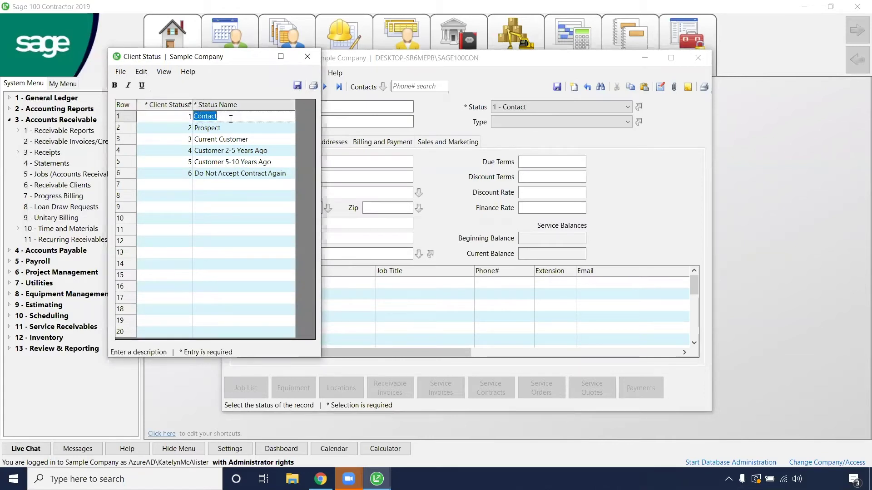
pyautogui.press('BackSpace')
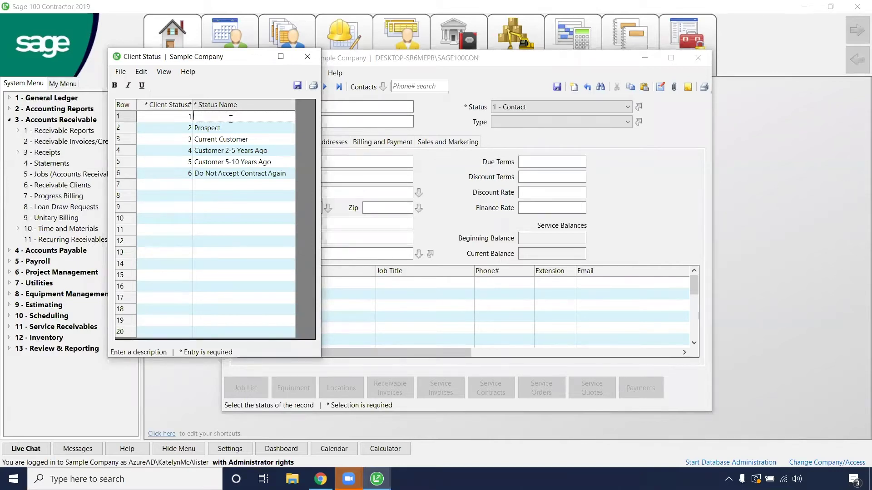
pyautogui.write('C')
pyautogui.press('BackSpace')
pyautogui.write('Test')
pyautogui.click(297, 85)
pyautogui.click(512, 108)
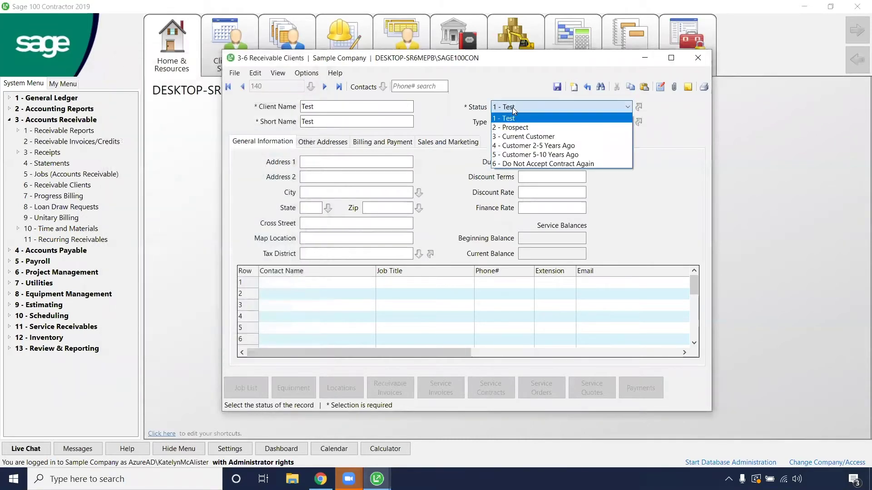
pyautogui.click(513, 119)
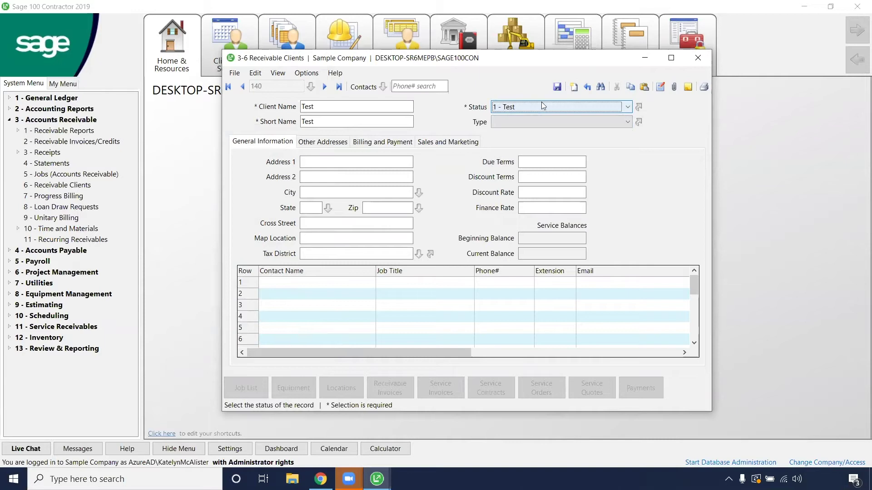
pyautogui.click(628, 122)
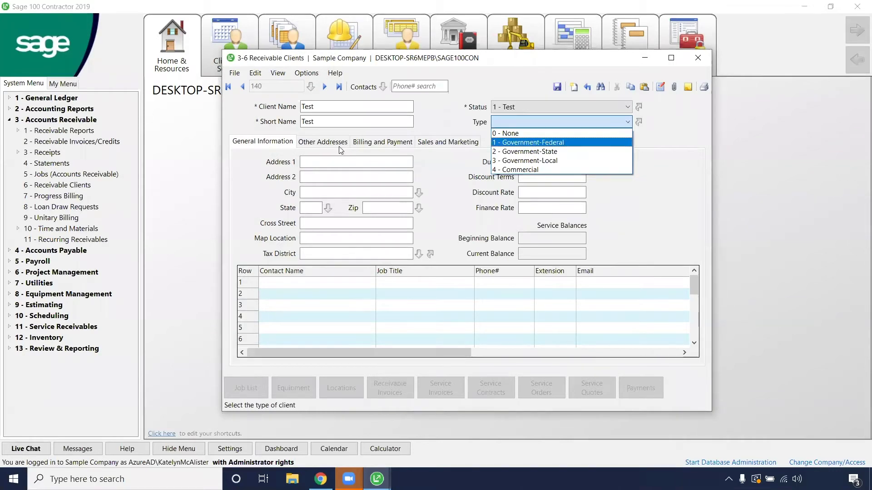
pyautogui.click(627, 122)
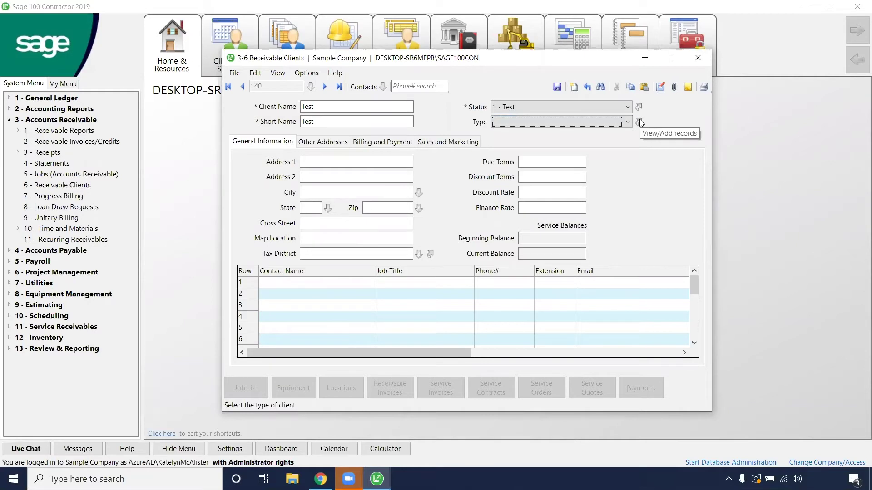
pyautogui.click(640, 122)
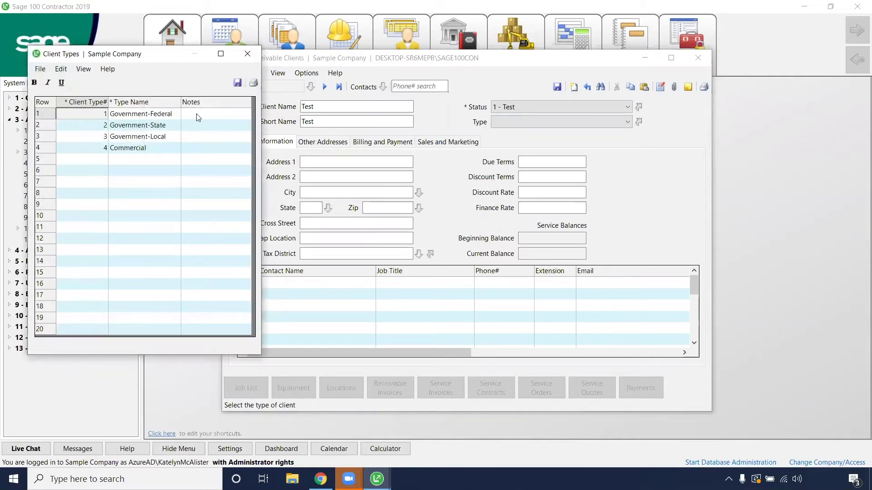
pyautogui.click(199, 116)
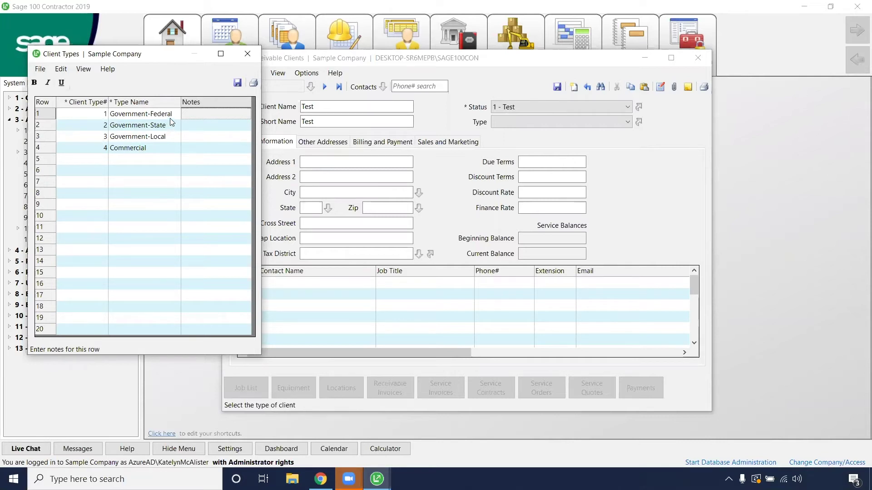
pyautogui.click(246, 55)
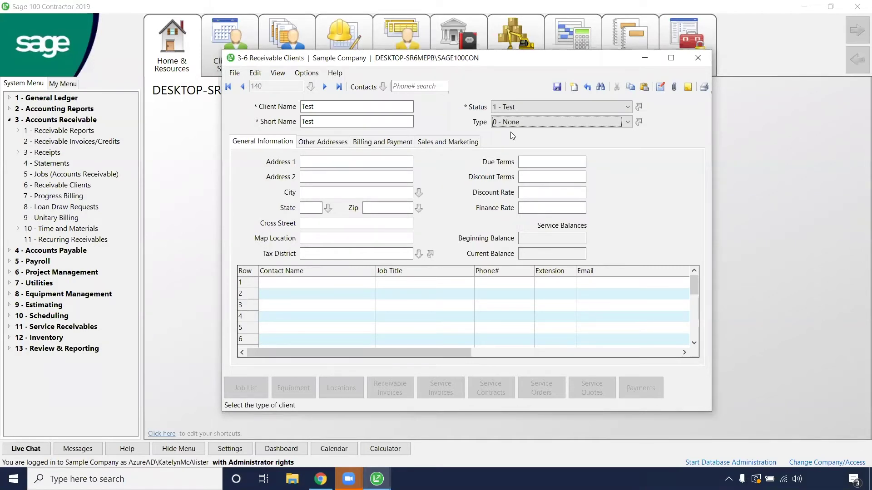
# Enter city Kansas City, state MO and zip 64136 for client 140.
pyautogui.click(396, 160)
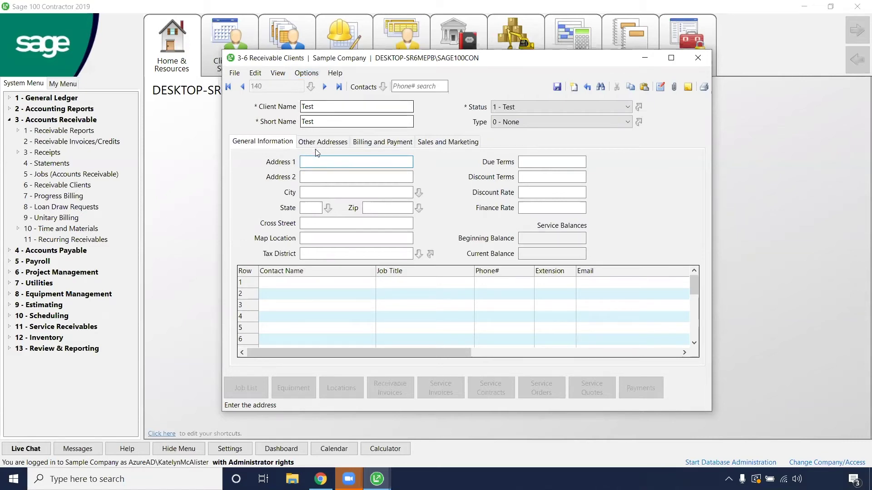
pyautogui.click(327, 255)
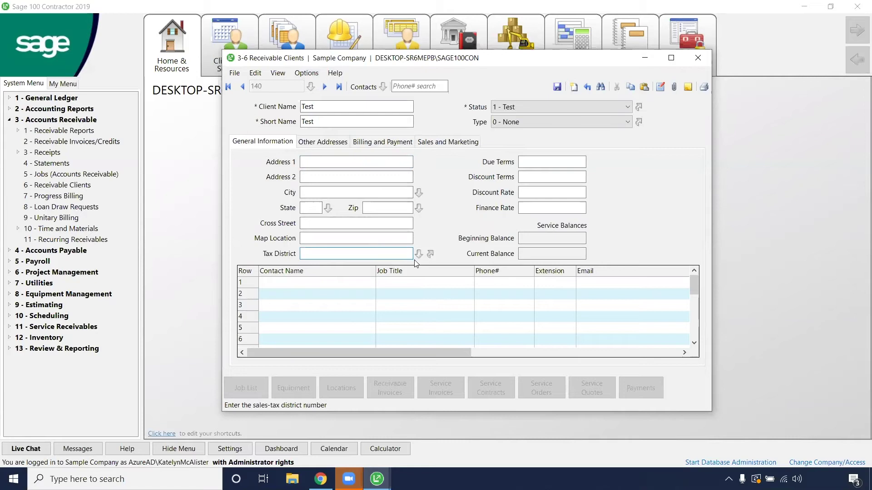
pyautogui.click(345, 162)
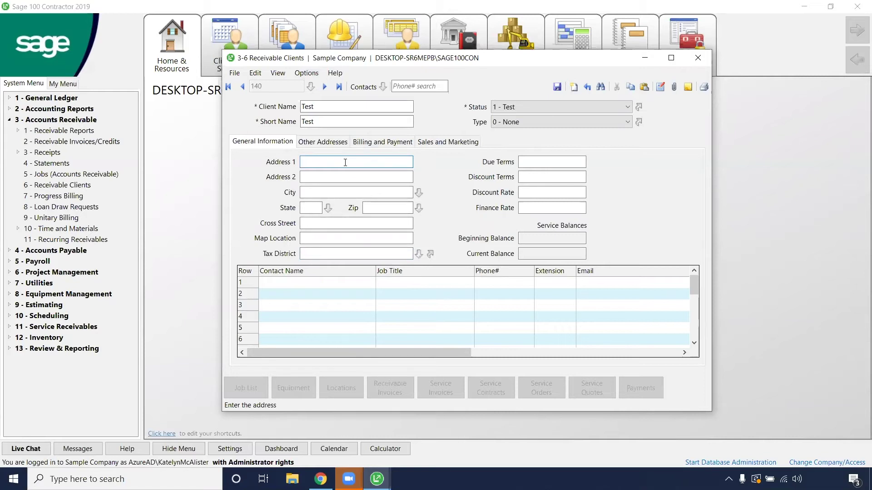
pyautogui.press('Tab')
pyautogui.press('Tab')
pyautogui.write('K')
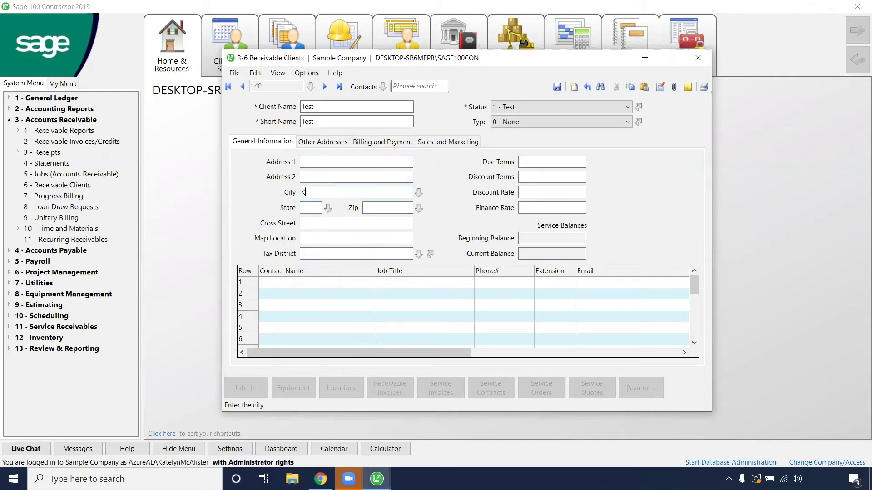
pyautogui.write('ansas City')
pyautogui.press('Tab')
pyautogui.write('MO')
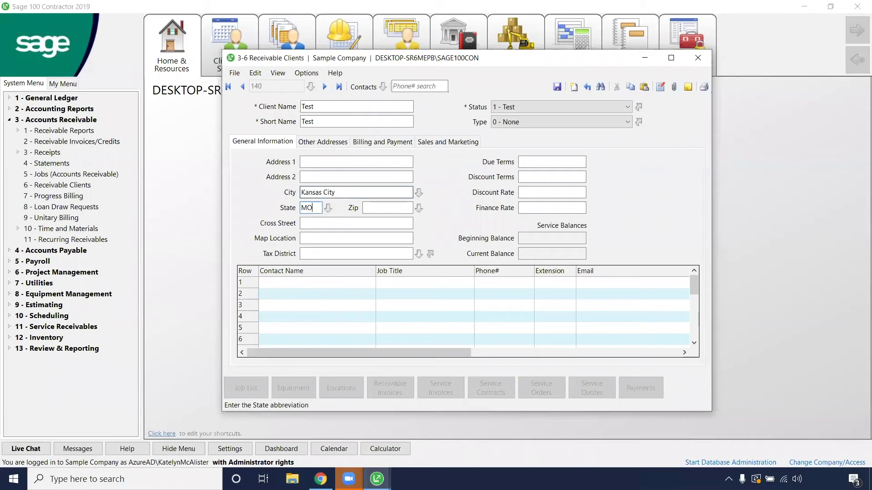
pyautogui.press('Tab')
pyautogui.write('64')
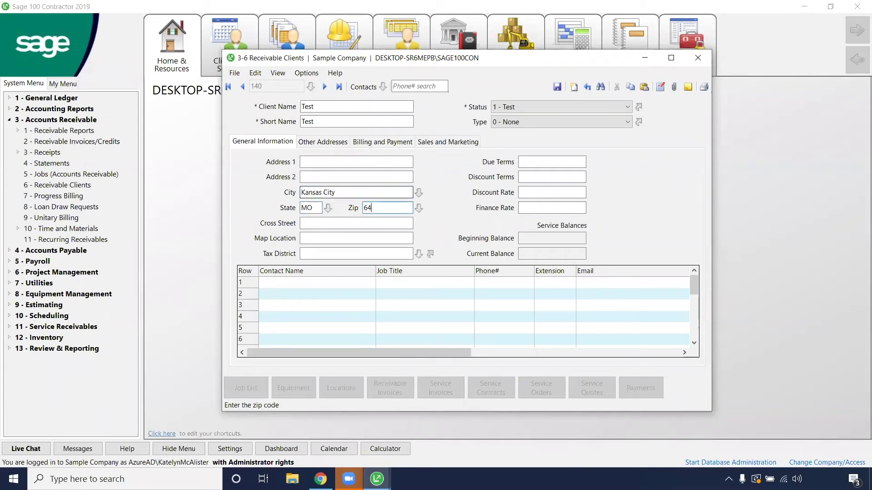
pyautogui.write('136')
# Set the client's tax district to 1 - Sonoma,CA from the Tax Districts lookup.
pyautogui.click(363, 255)
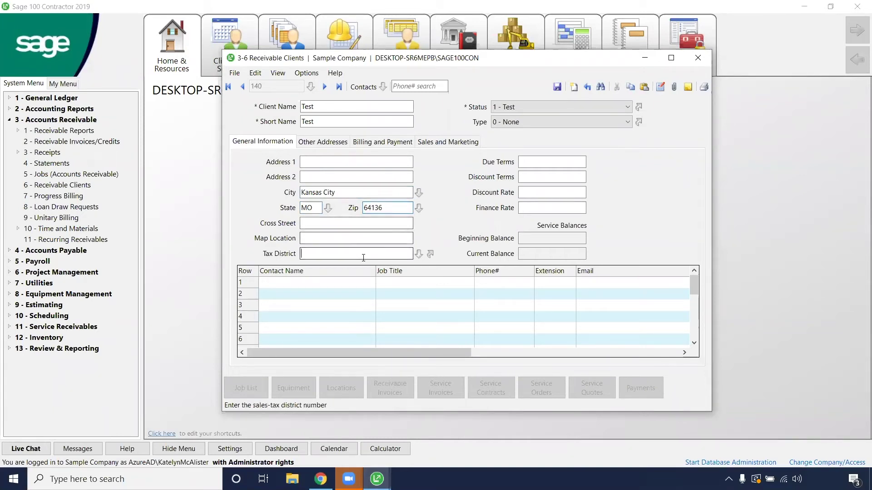
pyautogui.click(419, 255)
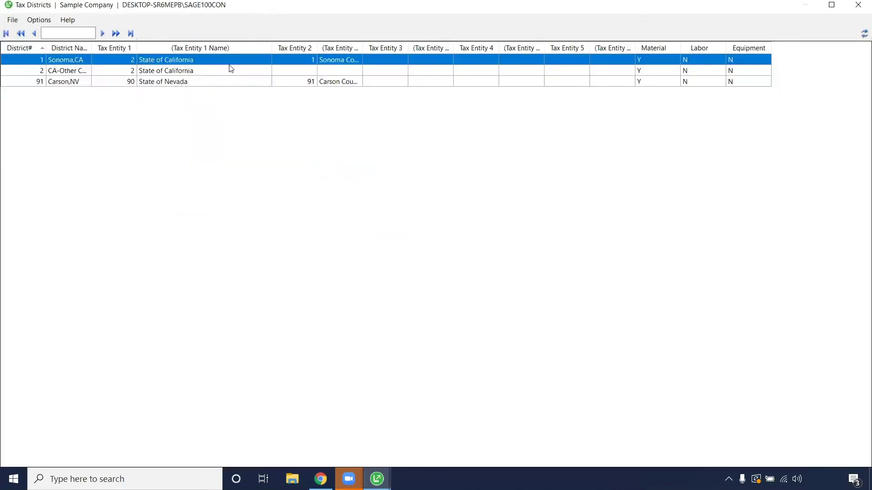
pyautogui.click(234, 83)
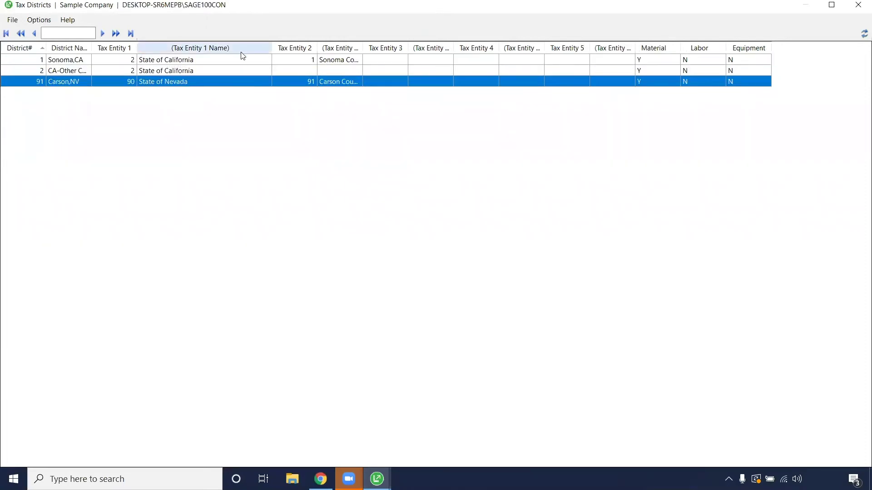
pyautogui.click(245, 61)
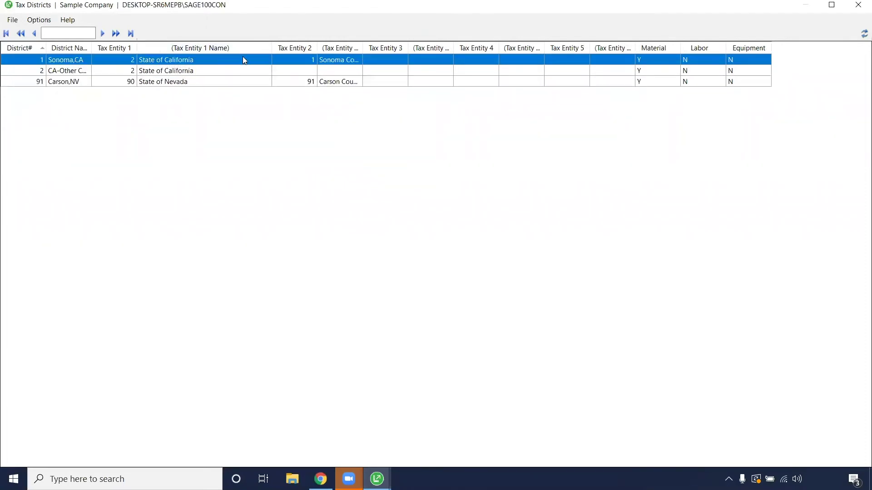
pyautogui.doubleClick(245, 60)
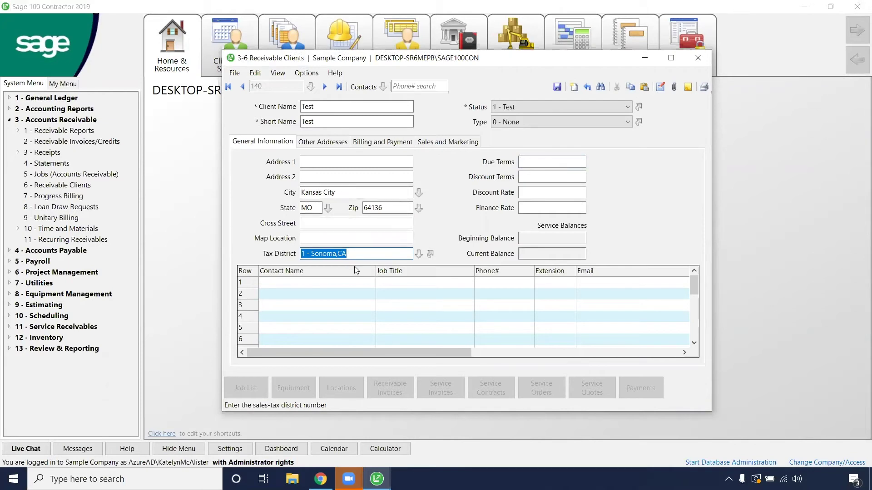
pyautogui.click(313, 254)
pyautogui.click(358, 255)
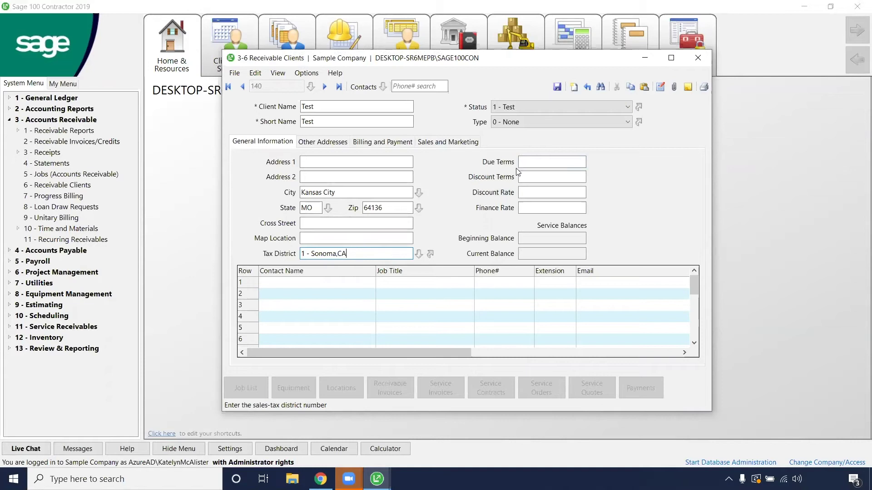
pyautogui.click(558, 165)
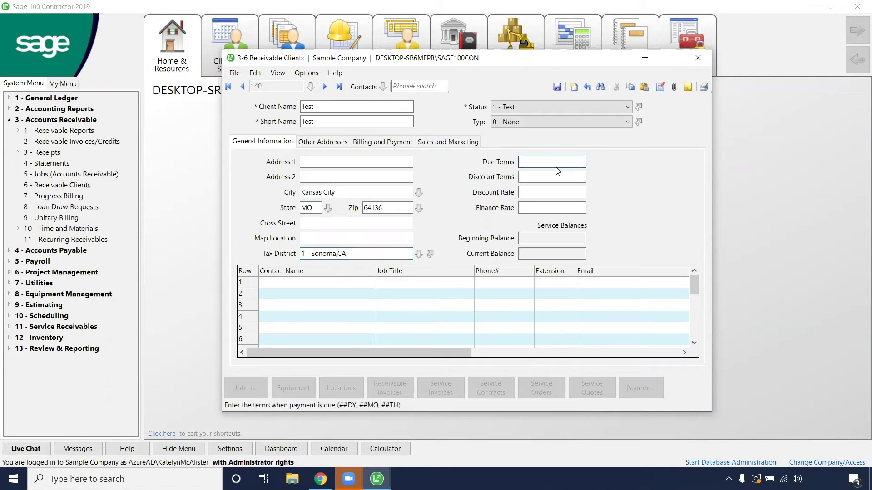
pyautogui.write('30')
pyautogui.write('DY')
pyautogui.press('BackSpace')
pyautogui.press('BackSpace')
pyautogui.press('BackSpace')
pyautogui.press('BackSpace')
# Start entering a contact and job title on the first contacts row.
pyautogui.click(332, 283)
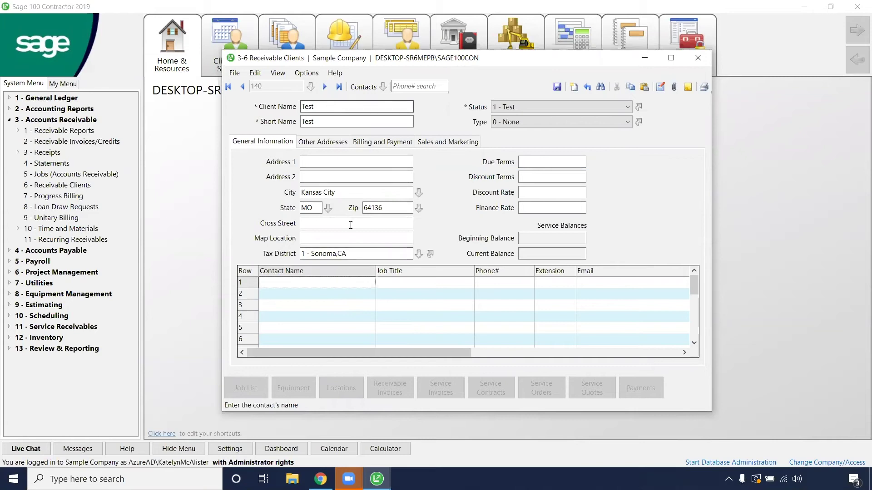
pyautogui.click(408, 284)
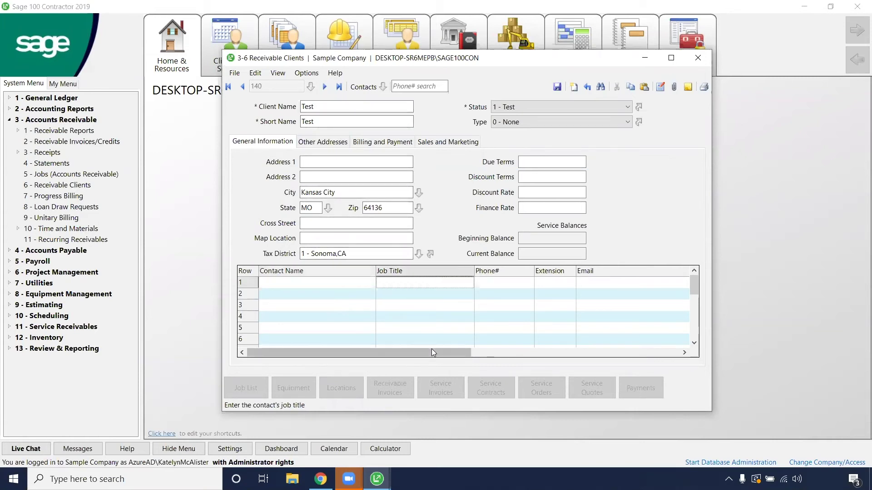
pyautogui.moveTo(432, 353)
pyautogui.mouseDown()
pyautogui.moveTo(561, 359)
pyautogui.moveTo(412, 342)
pyautogui.mouseUp()
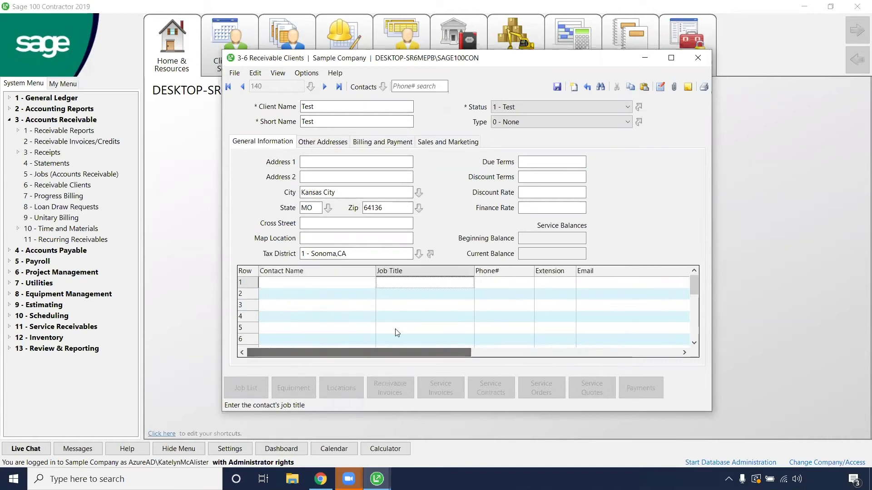
pyautogui.click(374, 86)
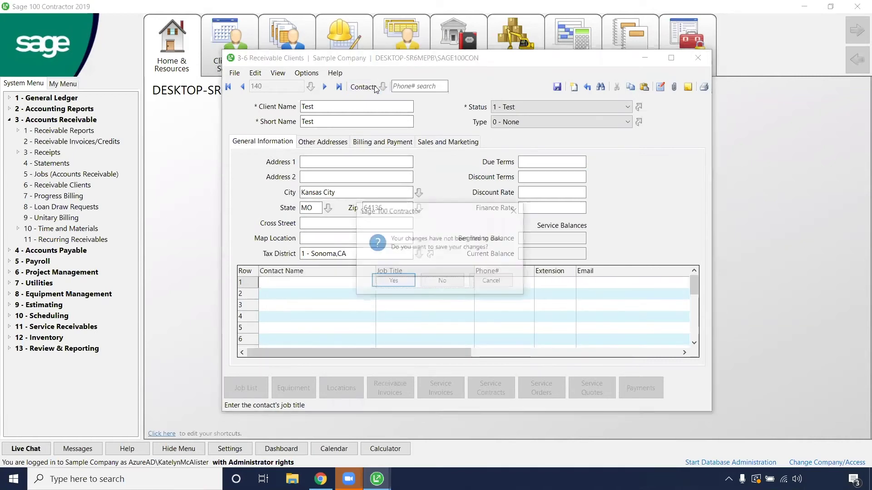
pyautogui.click(445, 281)
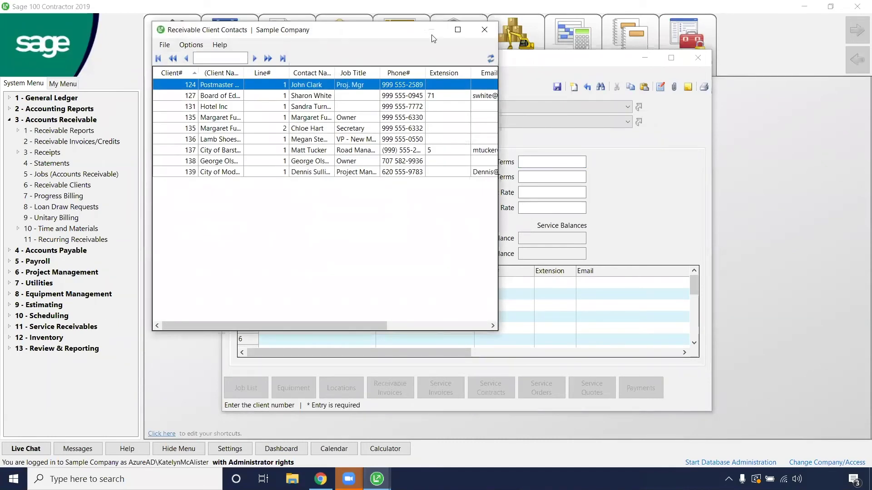
pyautogui.doubleClick(298, 85)
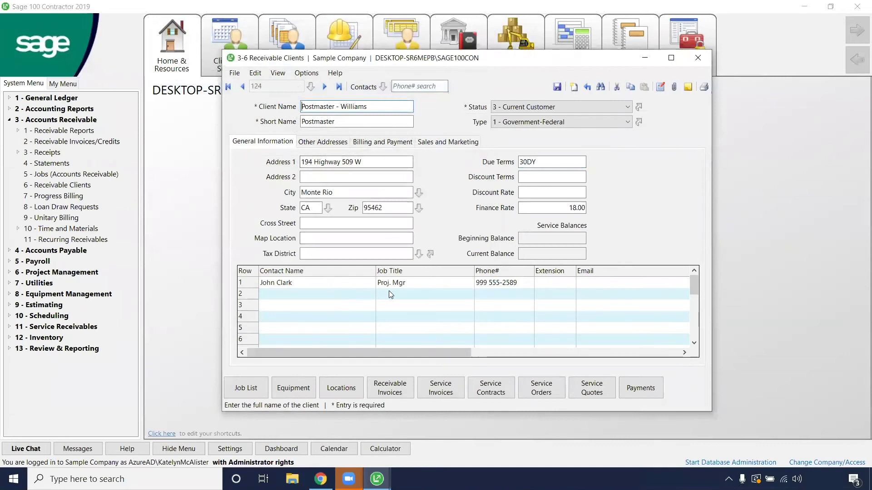
pyautogui.moveTo(398, 348); pyautogui.dragTo(378, 364)
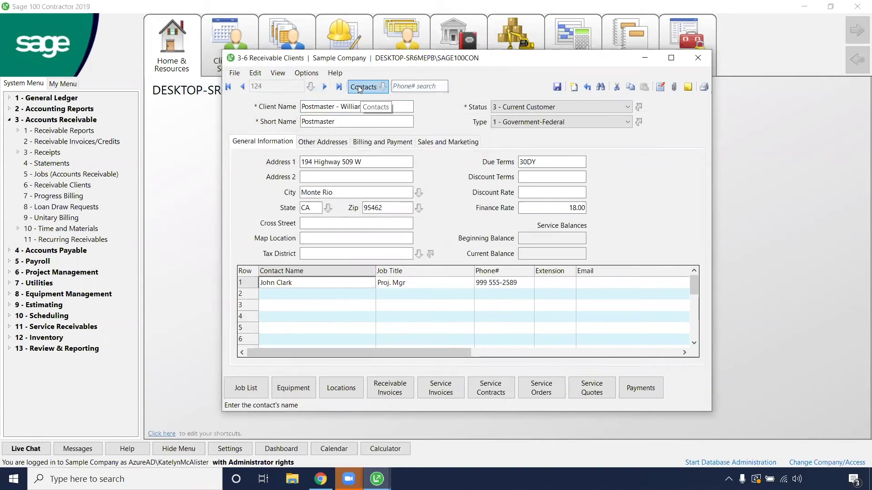
# Clear client 124's billing street, city, state and zip under Other Addresses.
pyautogui.click(330, 145)
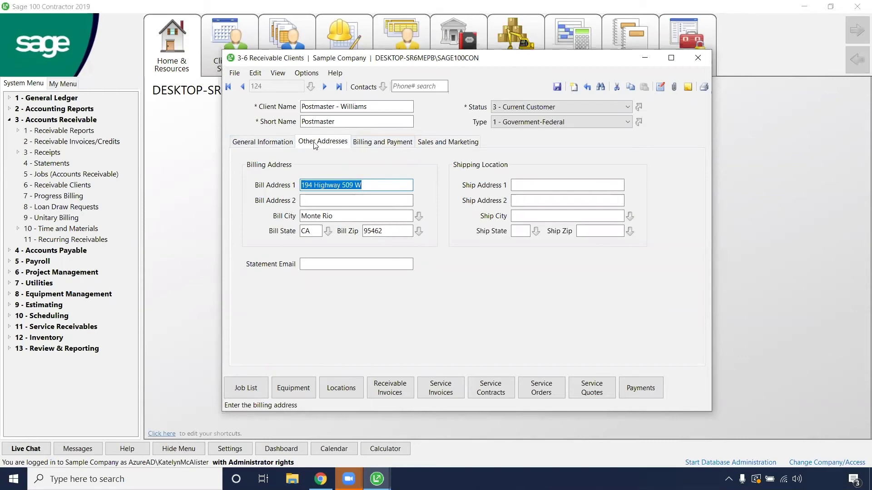
pyautogui.press('BackSpace')
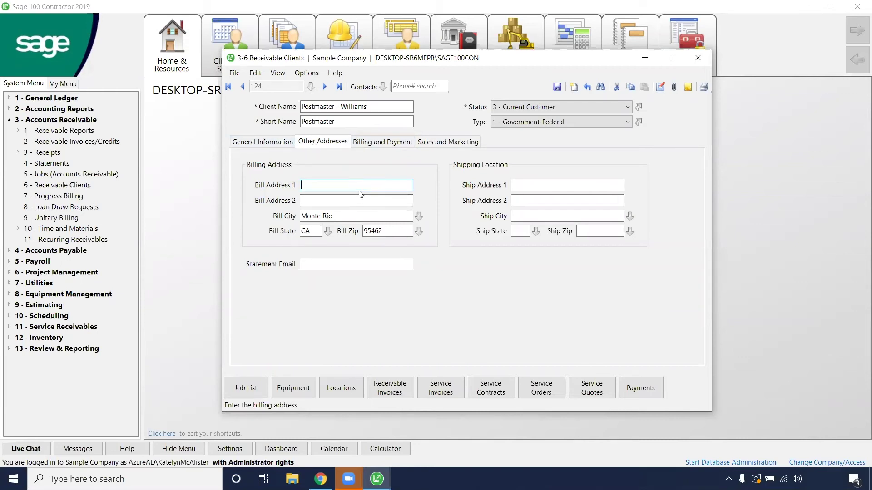
pyautogui.click(305, 217)
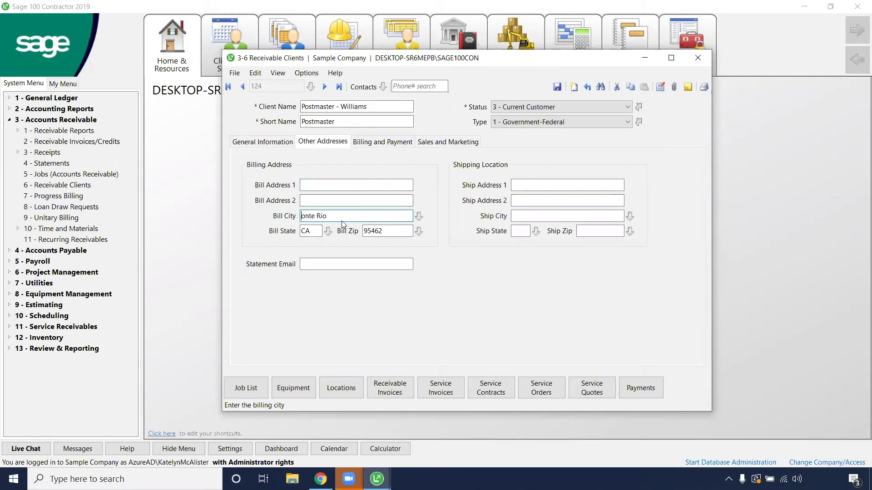
pyautogui.press('Delete')
pyautogui.press('Delete')
pyautogui.press('Delete')
pyautogui.press('Delete')
pyautogui.press('Delete')
pyautogui.press('Delete')
pyautogui.press('Tab')
pyautogui.press('BackSpace')
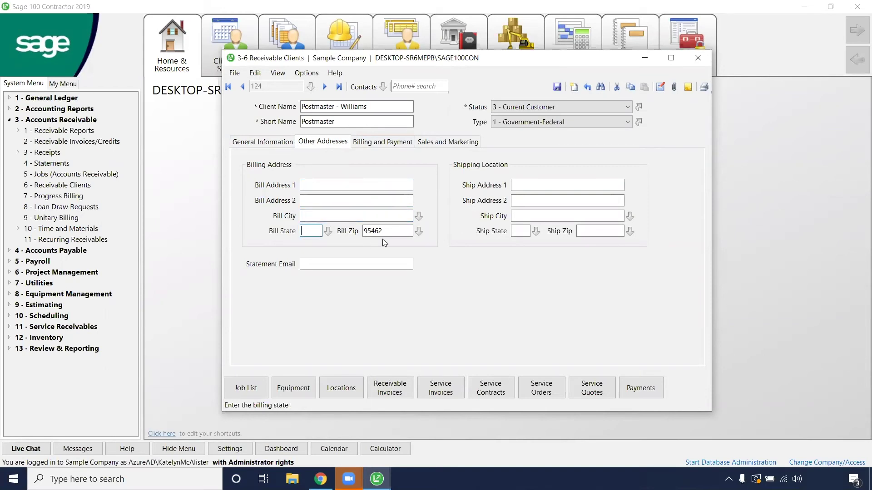
pyautogui.press('Tab')
pyautogui.press('BackSpace')
pyautogui.click(271, 145)
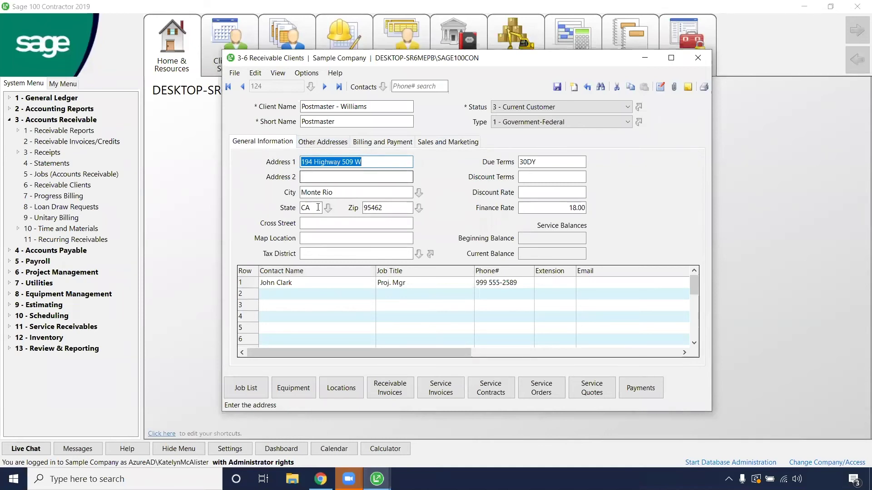
pyautogui.click(318, 144)
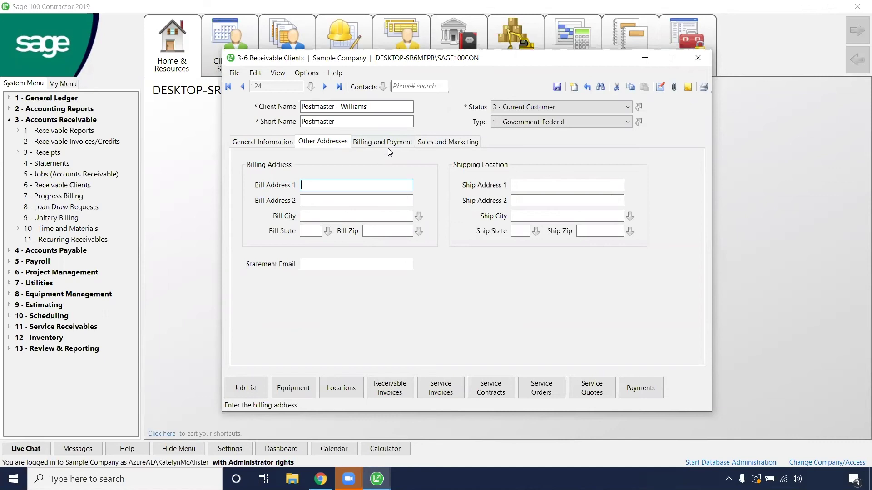
# Review client 124's Billing and Payment and Sales and Marketing details, then return to General Information.
pyautogui.click(389, 145)
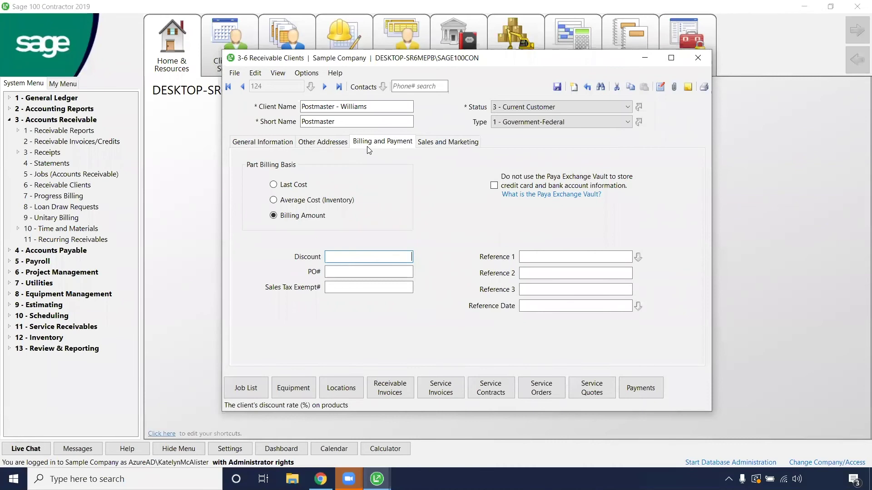
pyautogui.click(448, 144)
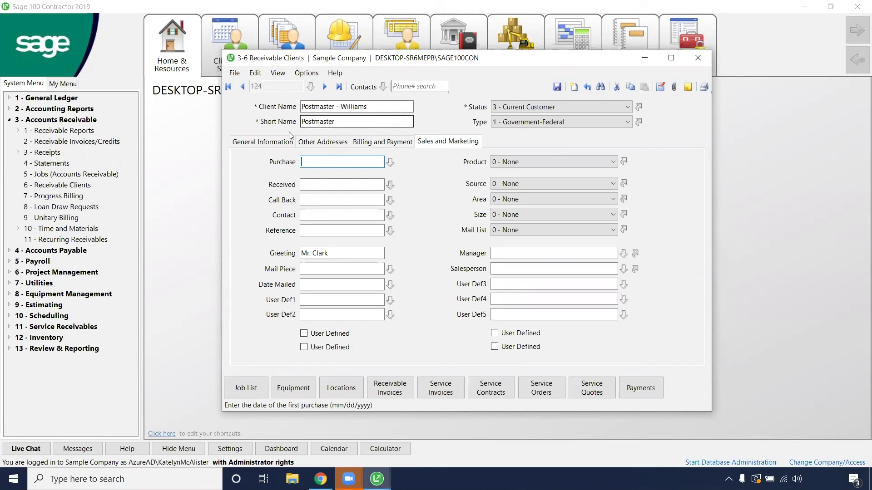
pyautogui.click(280, 143)
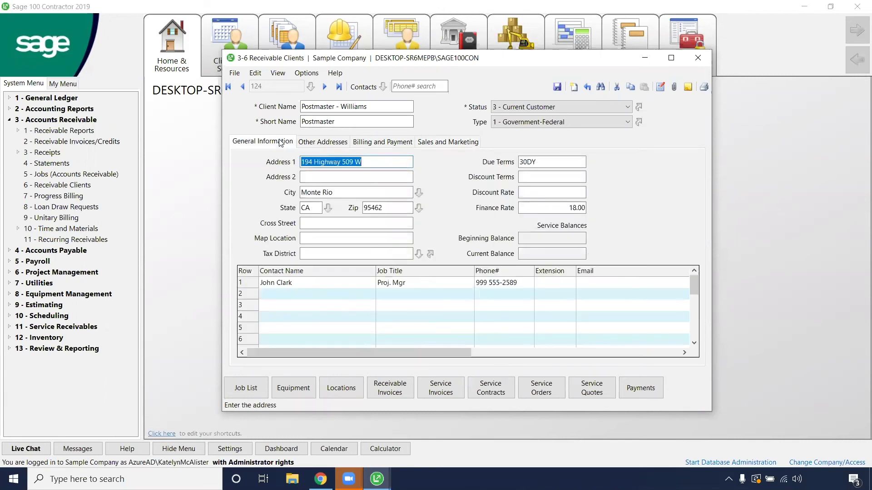
# Save client 124, answering the prompt about copying the physical address to billing.
pyautogui.click(557, 86)
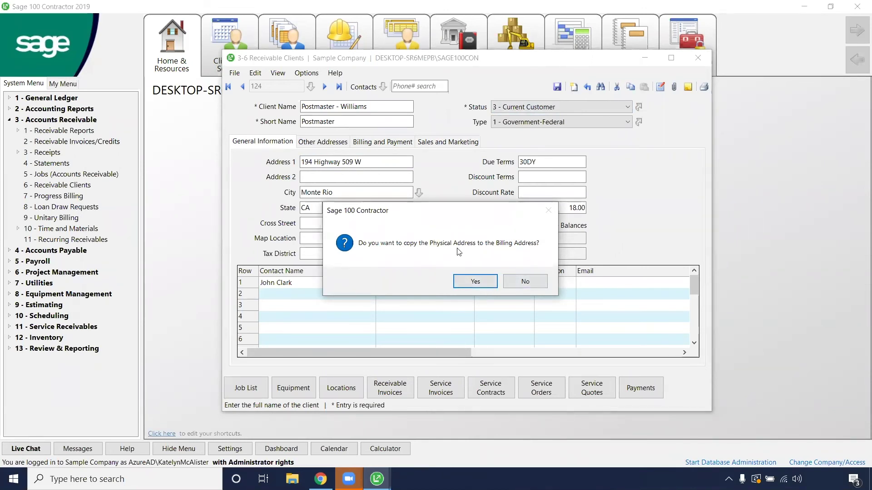
pyautogui.click(469, 284)
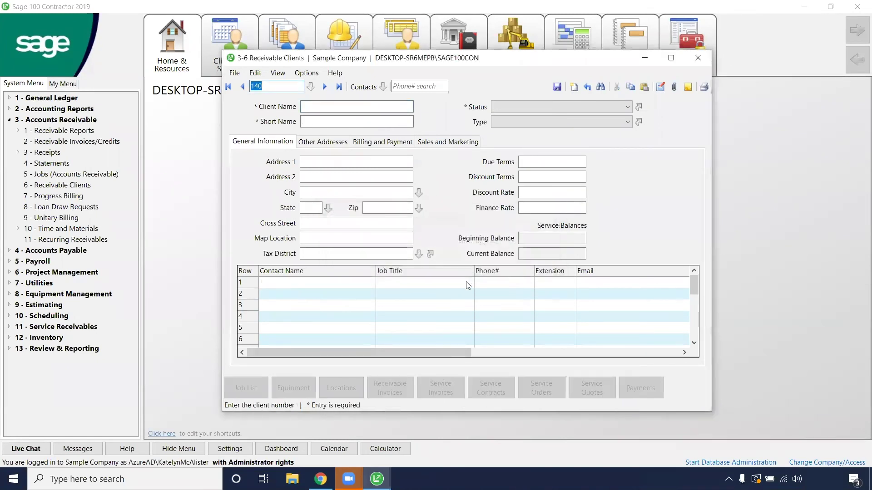
# Open the client lookup without saving the blank record, then filter it to Government-State.
pyautogui.click(495, 106)
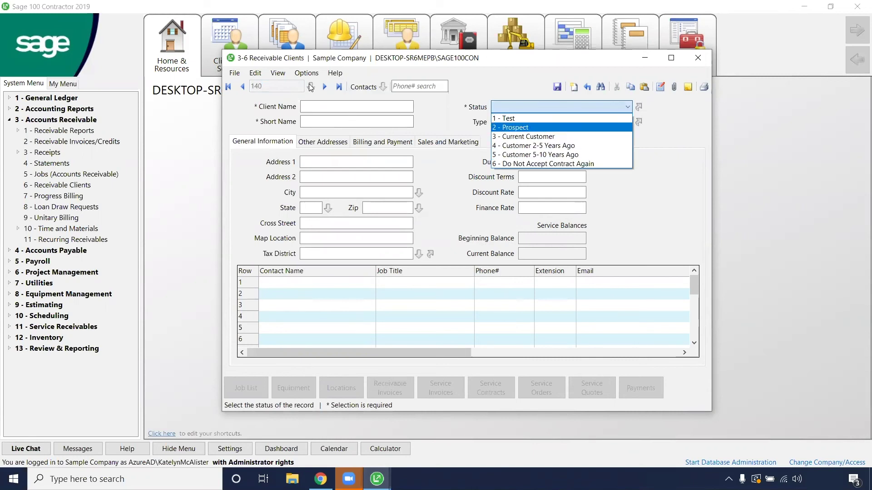
pyautogui.click(433, 100)
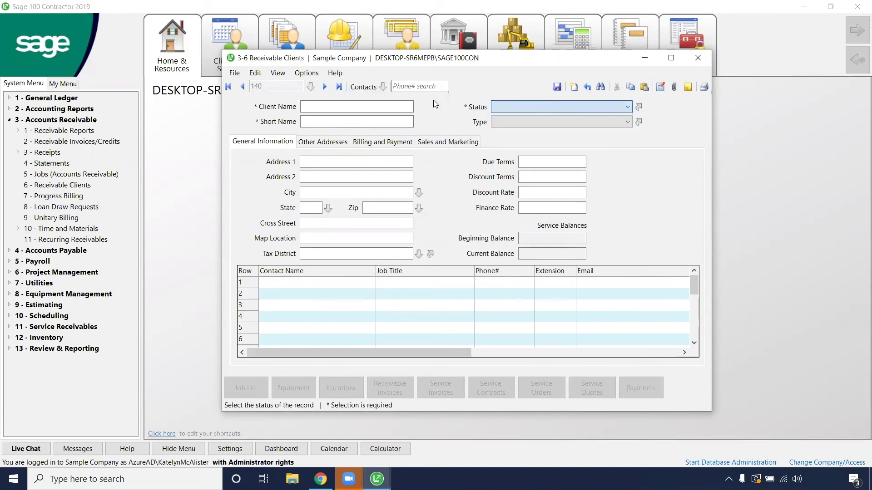
pyautogui.click(311, 87)
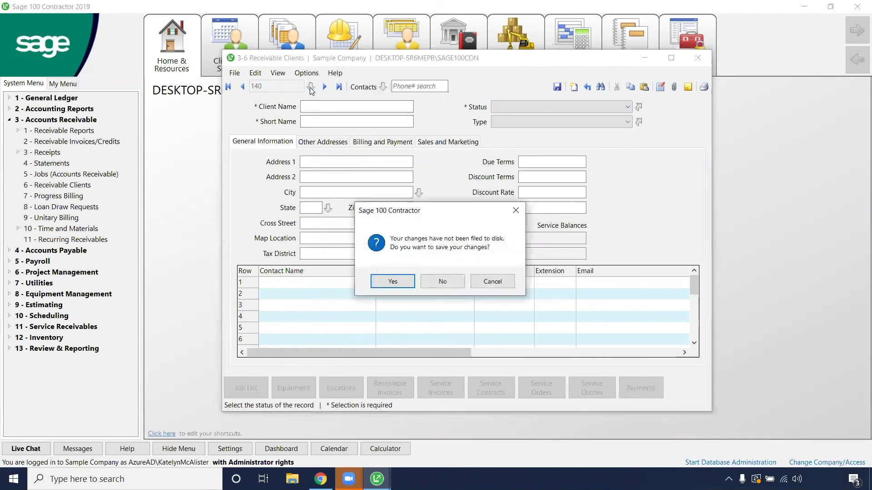
pyautogui.click(444, 278)
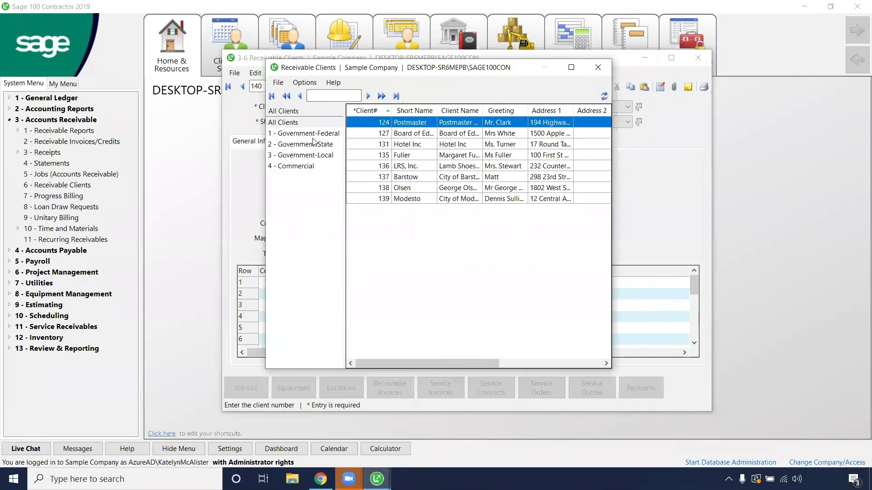
pyautogui.click(312, 139)
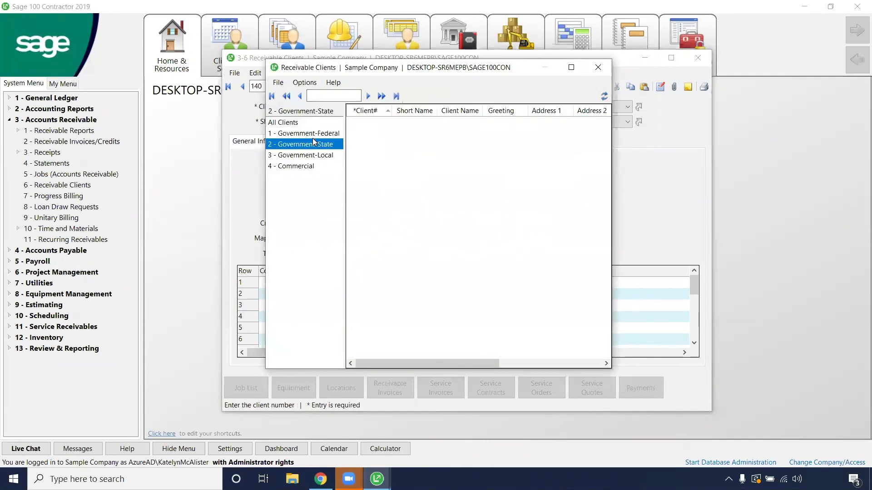
pyautogui.click(595, 68)
# Glance at the status and type lists, then reopen the lookup filtered to Government-Local.
pyautogui.click(595, 106)
pyautogui.click(486, 113)
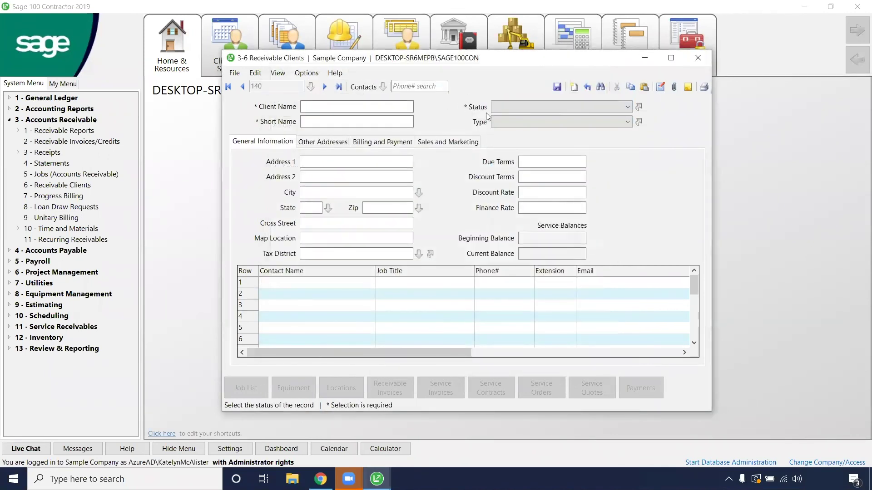
pyautogui.click(495, 122)
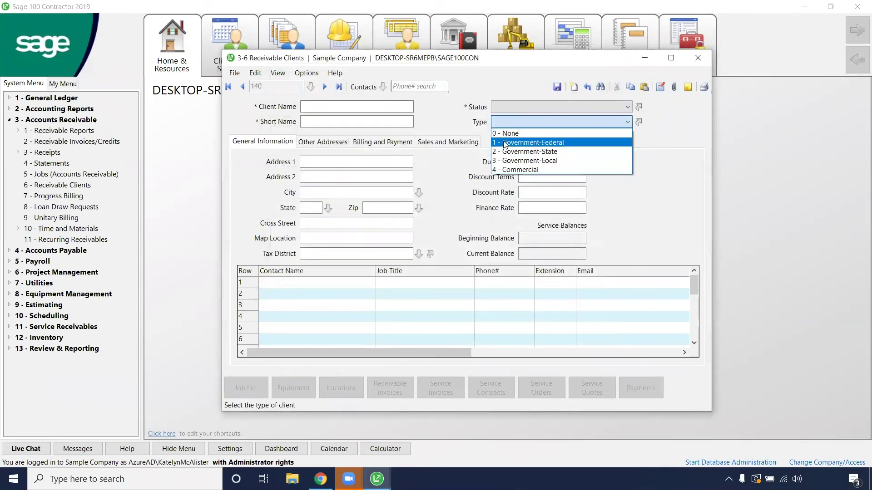
pyautogui.click(313, 90)
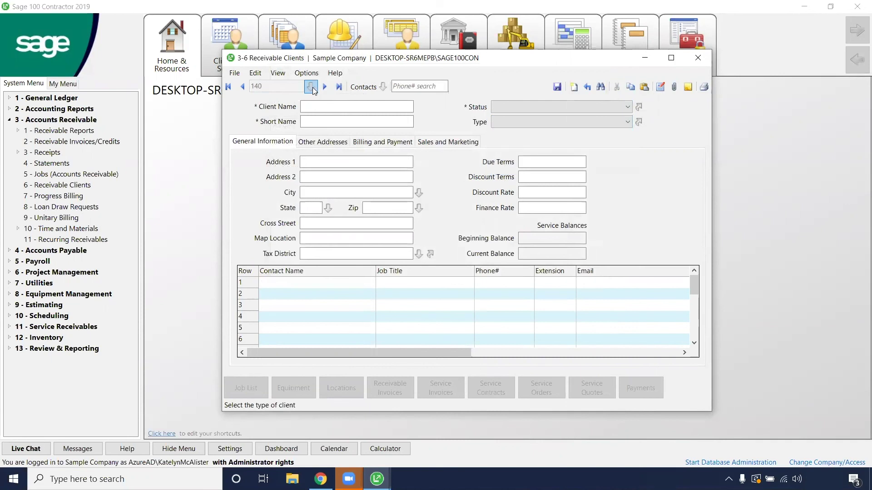
pyautogui.click(445, 282)
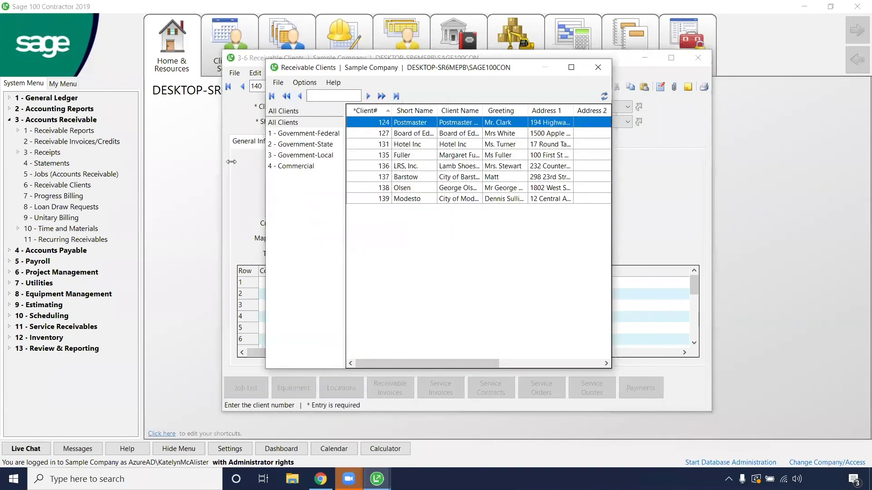
pyautogui.click(304, 145)
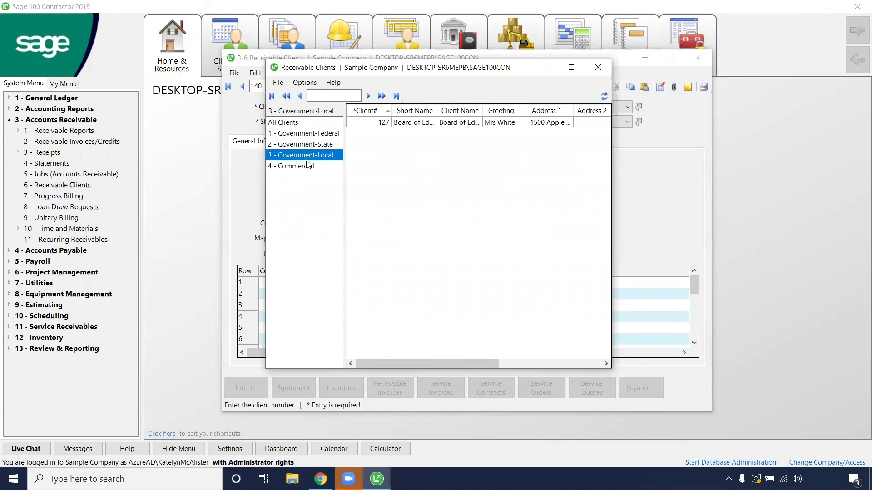
# Cycle through Commercial, Government-Federal and all clients, ending on the four Commercial clients 131-137.
pyautogui.click(308, 166)
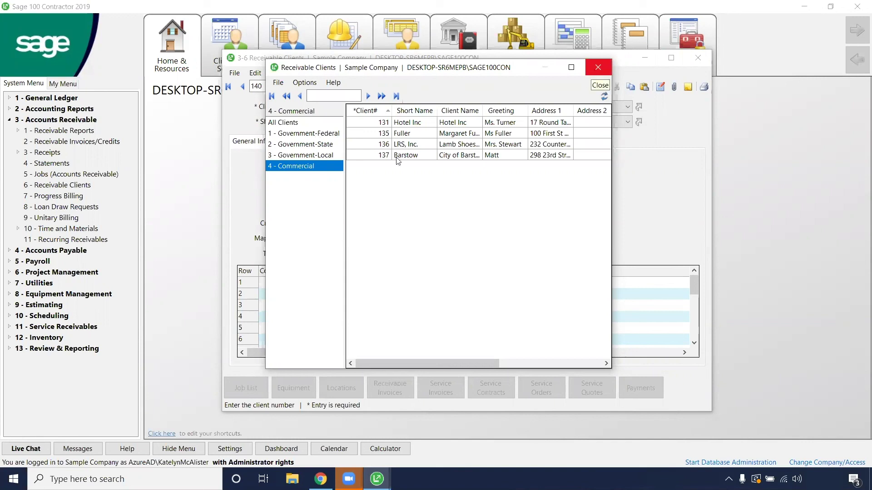
pyautogui.click(312, 133)
pyautogui.click(294, 122)
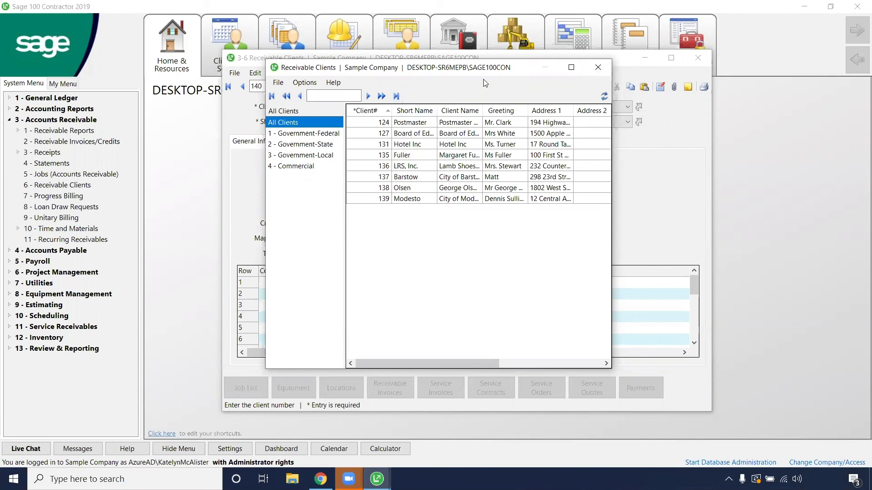
pyautogui.click(295, 134)
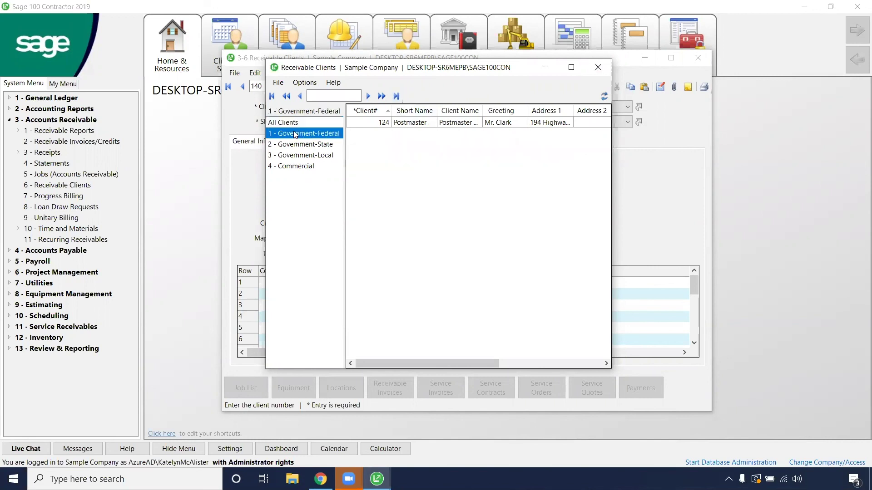
pyautogui.click(302, 156)
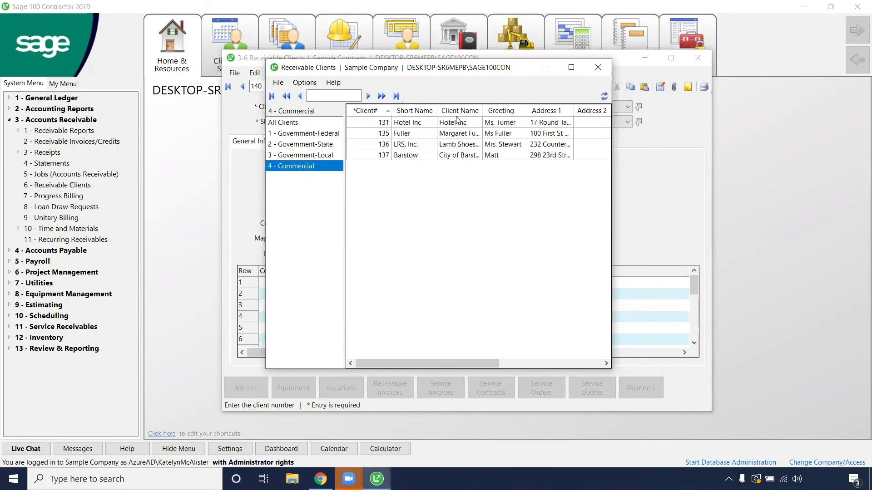
# Close the client lookup and the 3-6 Receivable Clients window, back to the Sample Company screen.
pyautogui.click(597, 68)
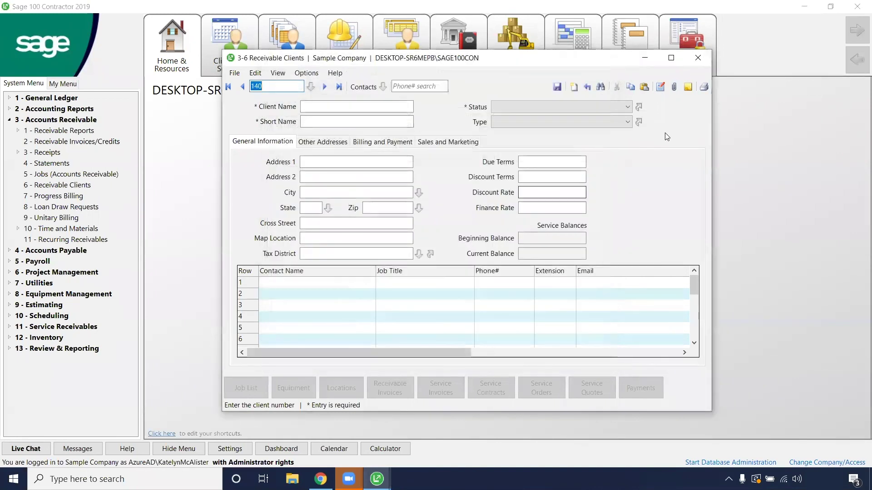
pyautogui.click(697, 64)
pyautogui.moveTo(687, 44)
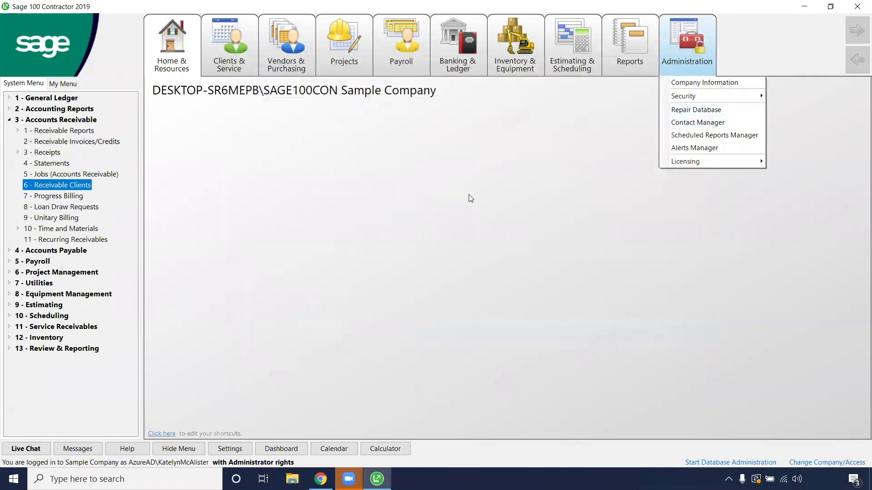
pyautogui.click(415, 278)
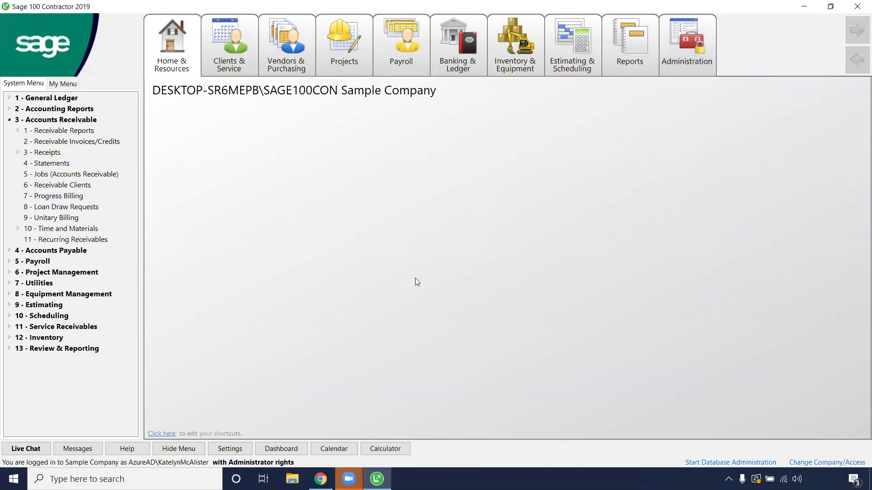